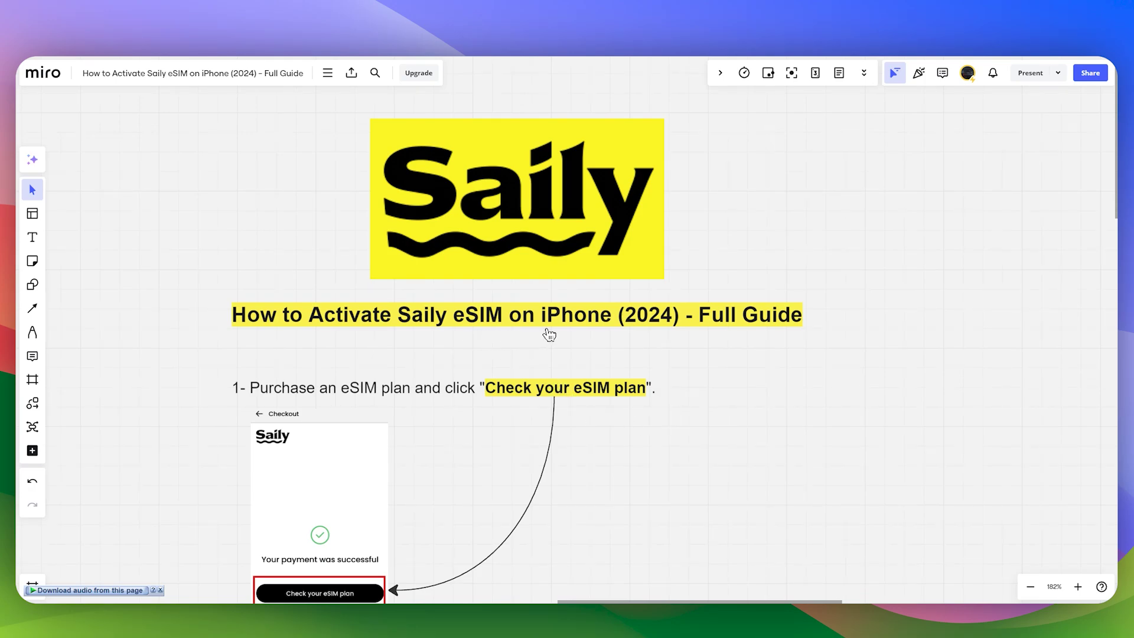
{"action": "scroll", "coordinate": [439, 404], "scroll_direction": "down", "scroll_amount": 3}
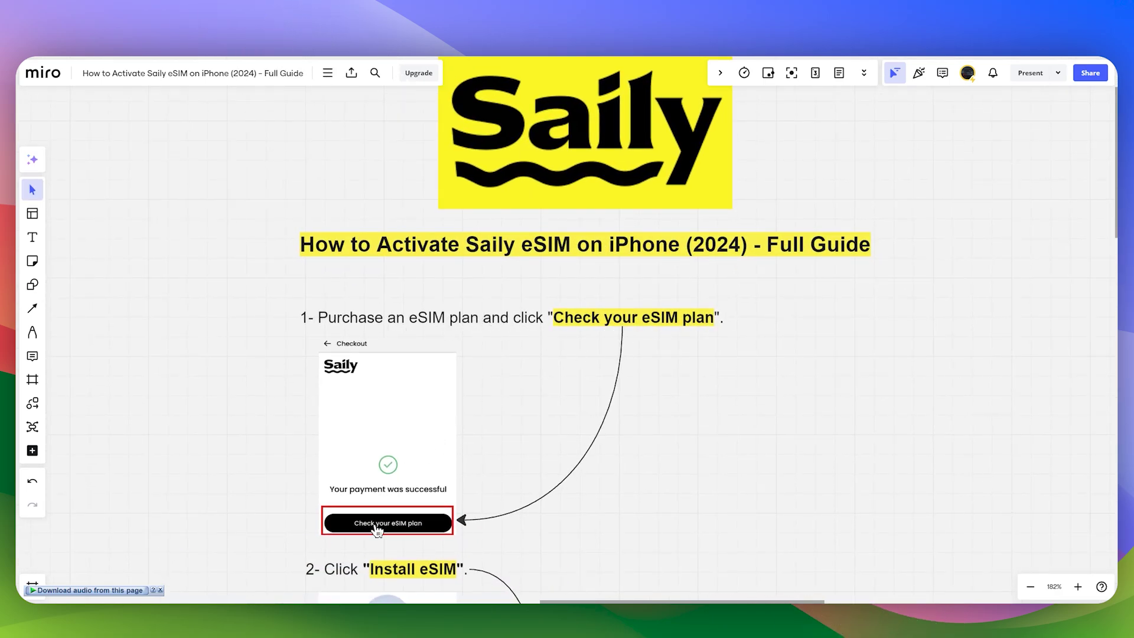
{"action": "scroll", "coordinate": [428, 523], "scroll_direction": "down", "scroll_amount": 5}
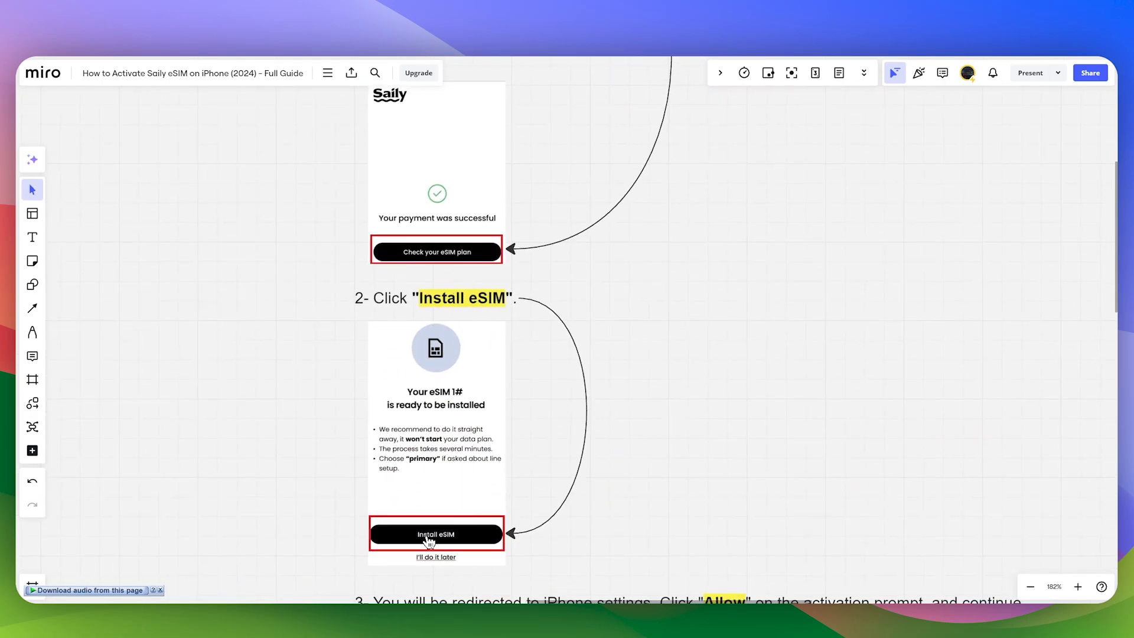
Pan past step 3's Allow prompt to steps 4 and 5 and the eSIM installed screenshot
{"action": "left_click_drag", "start_coordinate": [575, 548], "coordinate": [527, 247]}
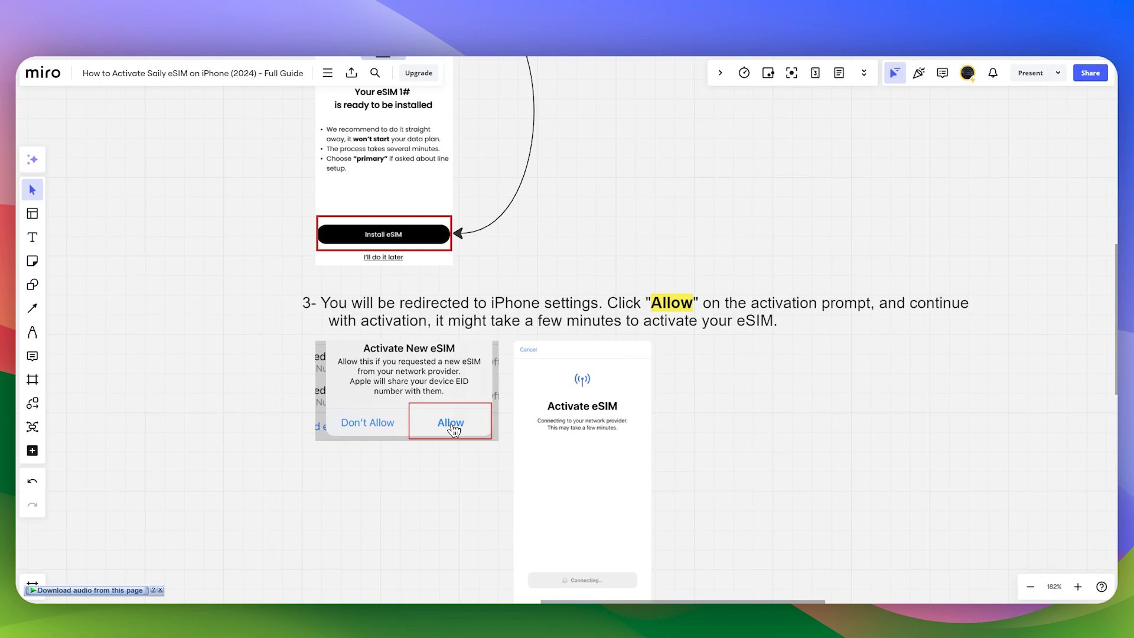
{"action": "left_click_drag", "start_coordinate": [542, 456], "coordinate": [520, 385]}
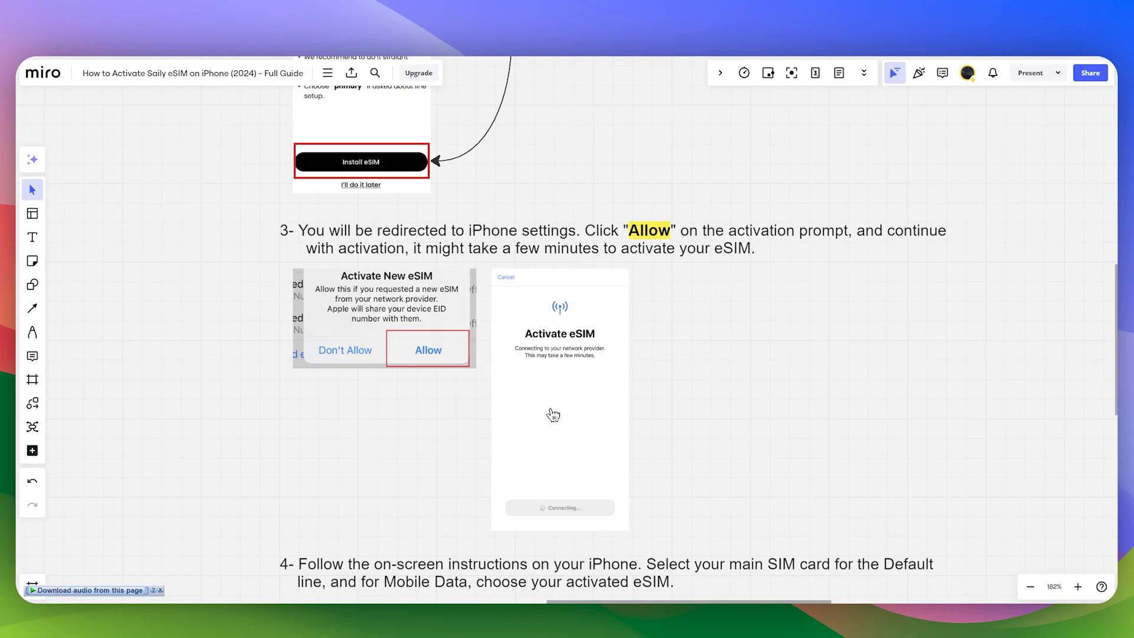
{"action": "left_click_drag", "start_coordinate": [516, 492], "coordinate": [543, 114]}
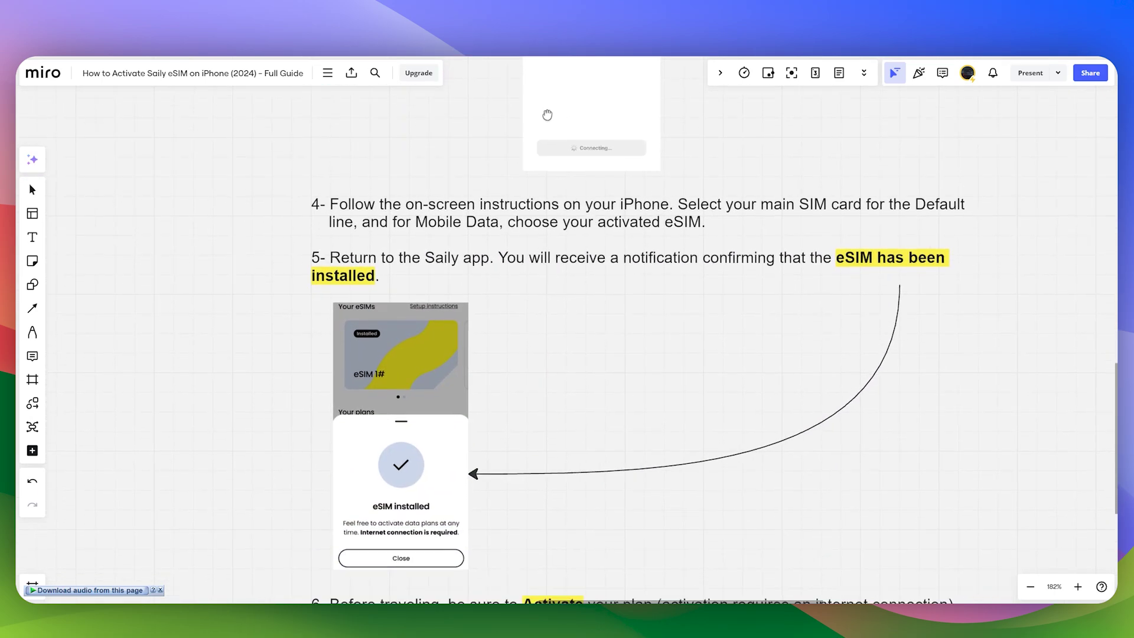
{"action": "key", "text": "v"}
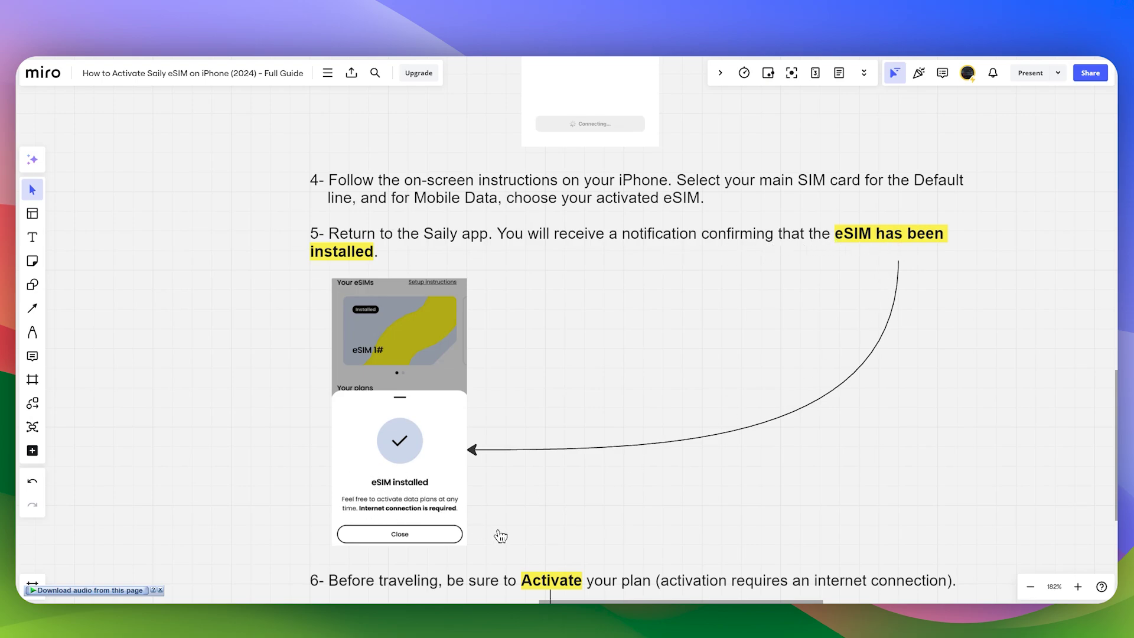
{"action": "scroll", "coordinate": [493, 511], "scroll_direction": "down", "scroll_amount": 1}
Pan down to step 6 about activating the plan, then return to the select tool (V)
{"action": "left_click_drag", "start_coordinate": [493, 512], "coordinate": [505, 194]}
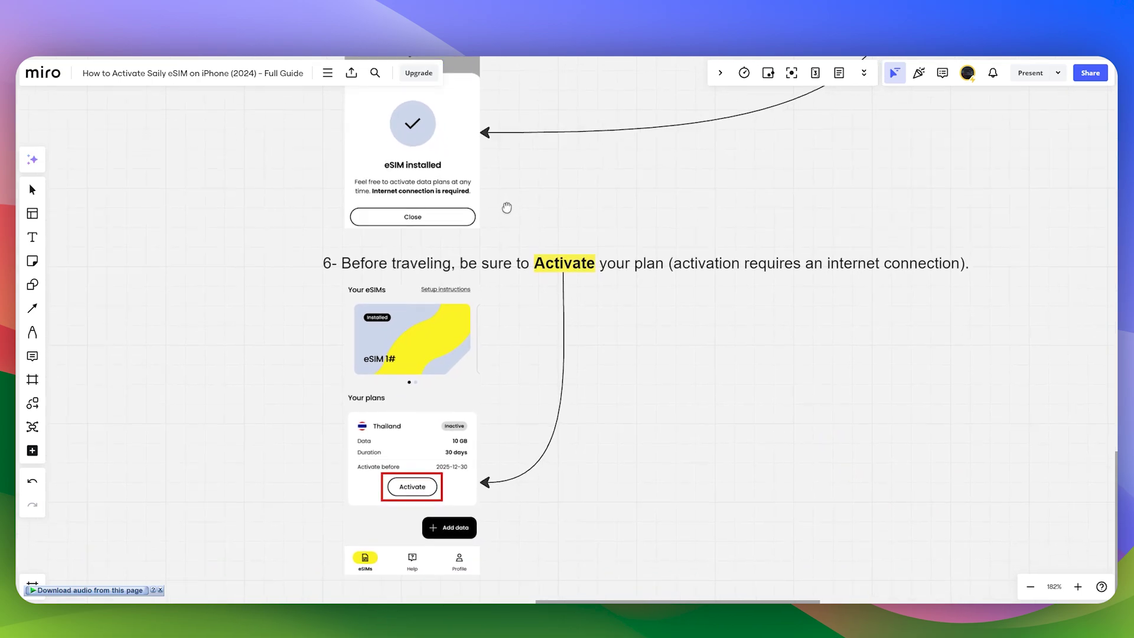
{"action": "key", "text": "v"}
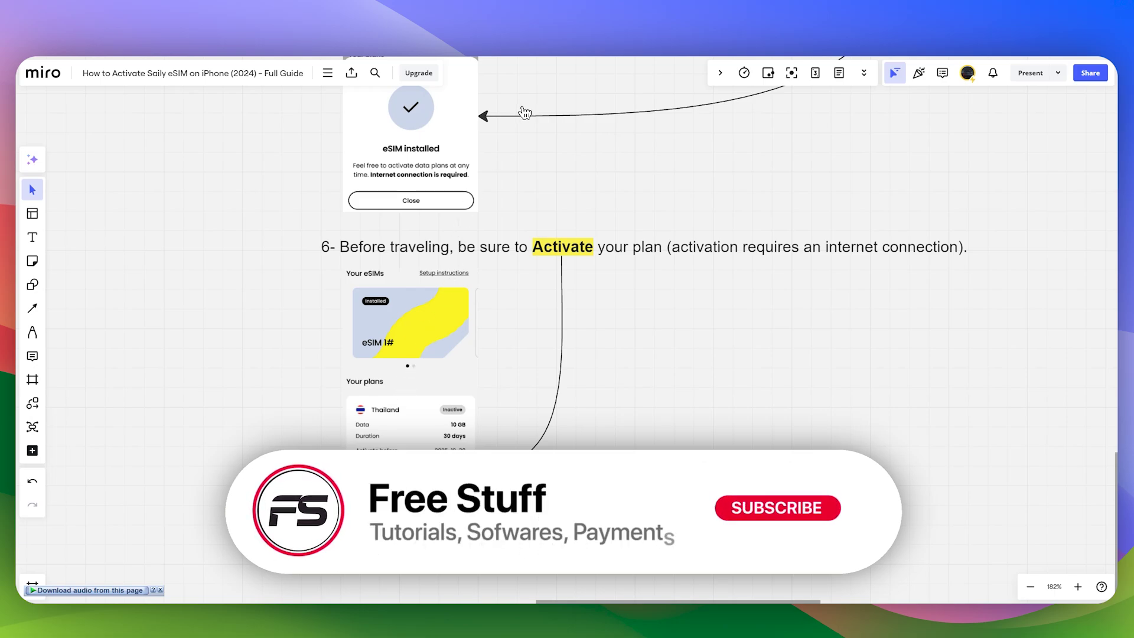
{"action": "scroll", "coordinate": [498, 260], "scroll_direction": "up", "scroll_amount": 2}
{"action": "scroll", "coordinate": [500, 261], "scroll_direction": "up", "scroll_amount": 10}
{"action": "scroll", "coordinate": [539, 375], "scroll_direction": "up", "scroll_amount": 1}
{"action": "scroll", "coordinate": [539, 375], "scroll_direction": "up", "scroll_amount": 1}
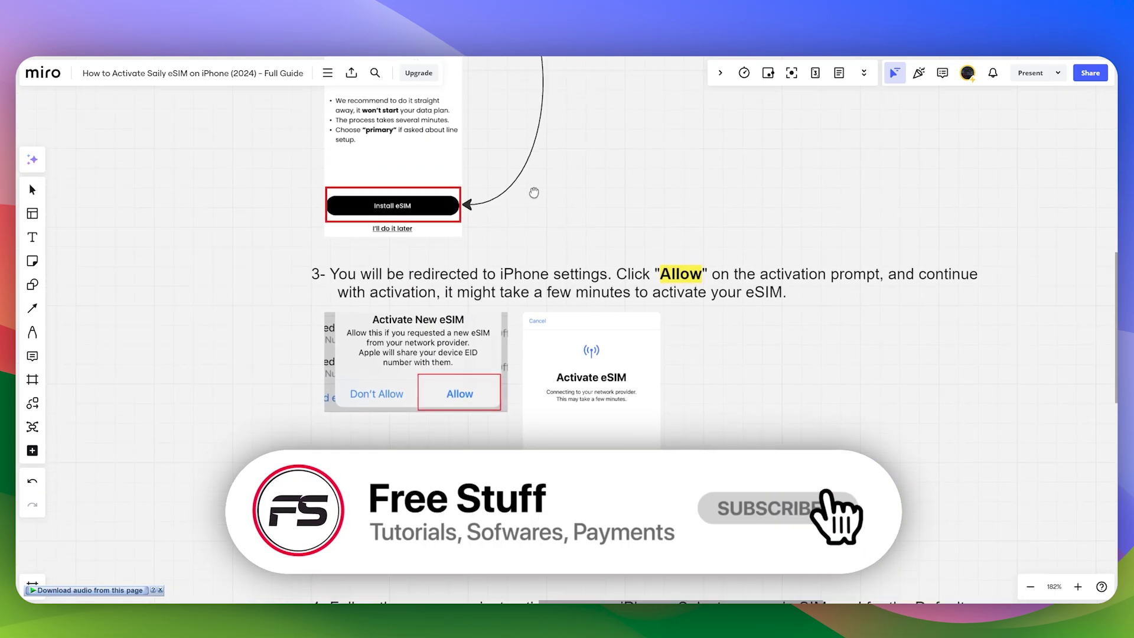
{"action": "scroll", "coordinate": [540, 375], "scroll_direction": "up", "scroll_amount": 8}
{"action": "scroll", "coordinate": [559, 267], "scroll_direction": "up", "scroll_amount": 5}
{"action": "scroll", "coordinate": [541, 339], "scroll_direction": "down", "scroll_amount": 2}
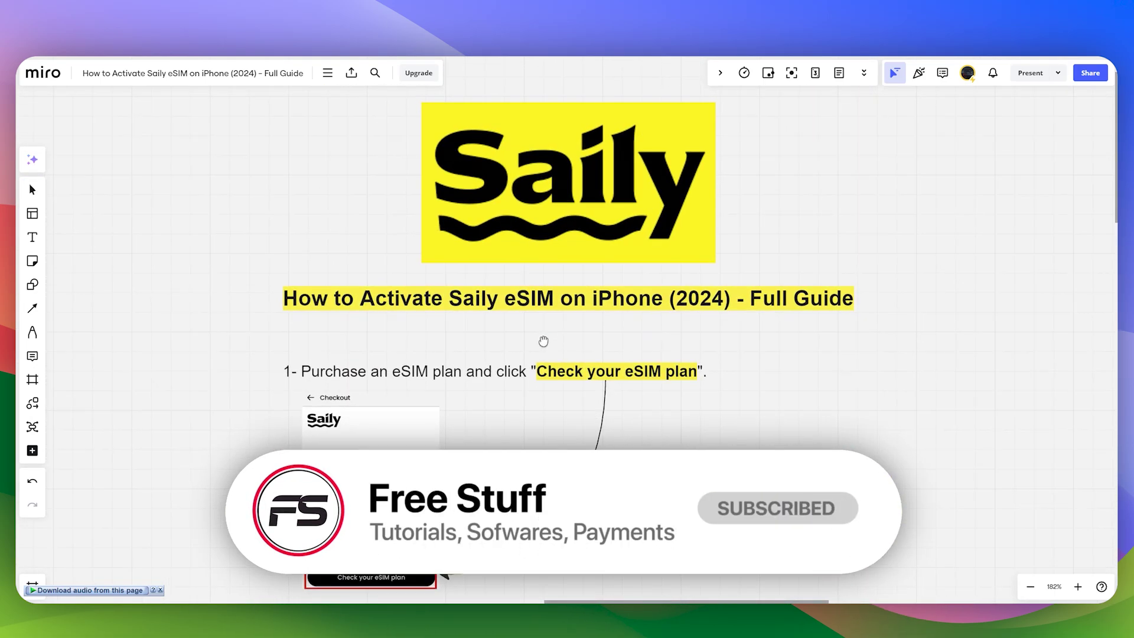